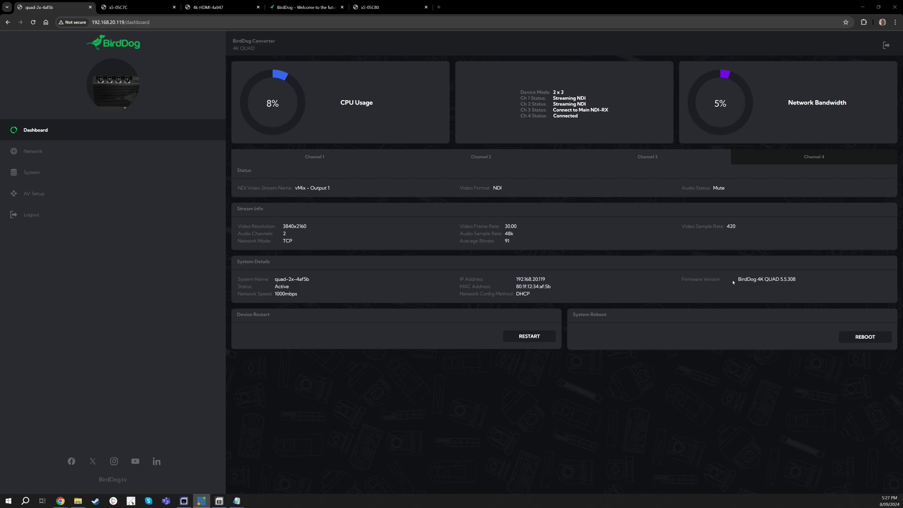
On birddog.tv, browse Support > Downloads > Converters to the BirdDog_QUAD4K_5.5.308 firmware update
left_click(306, 7)
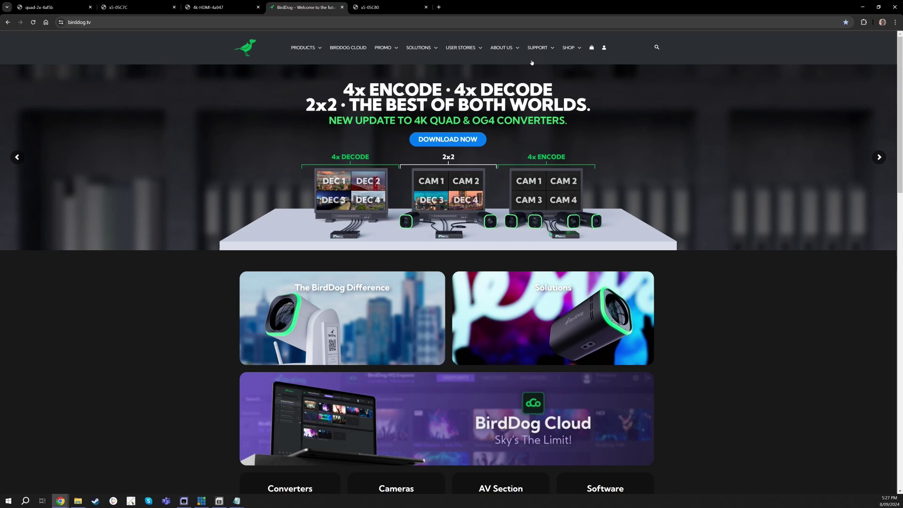
mouse_move(538, 48)
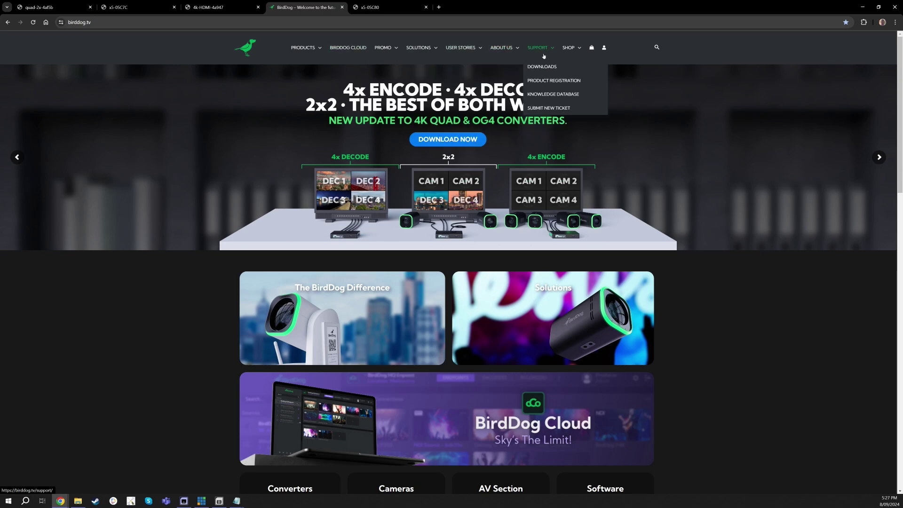
left_click(543, 67)
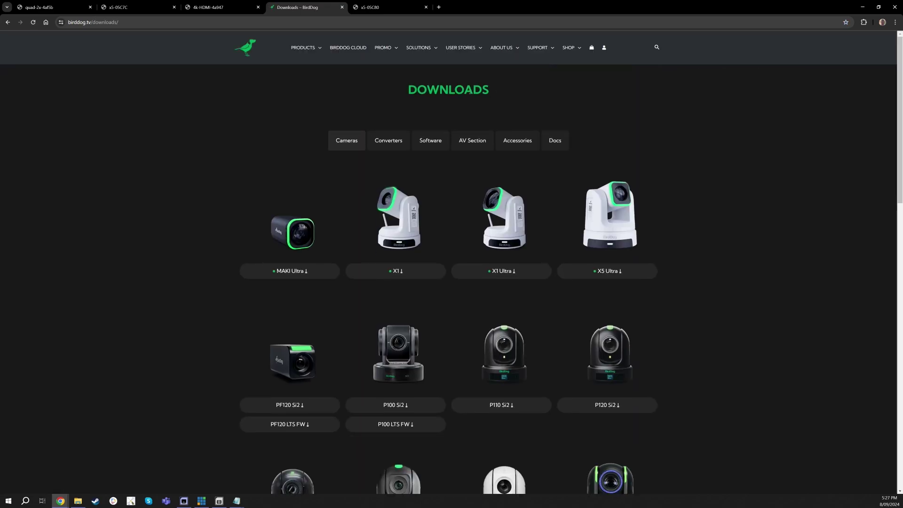
left_click(383, 142)
scroll(619, 261, "down", 4)
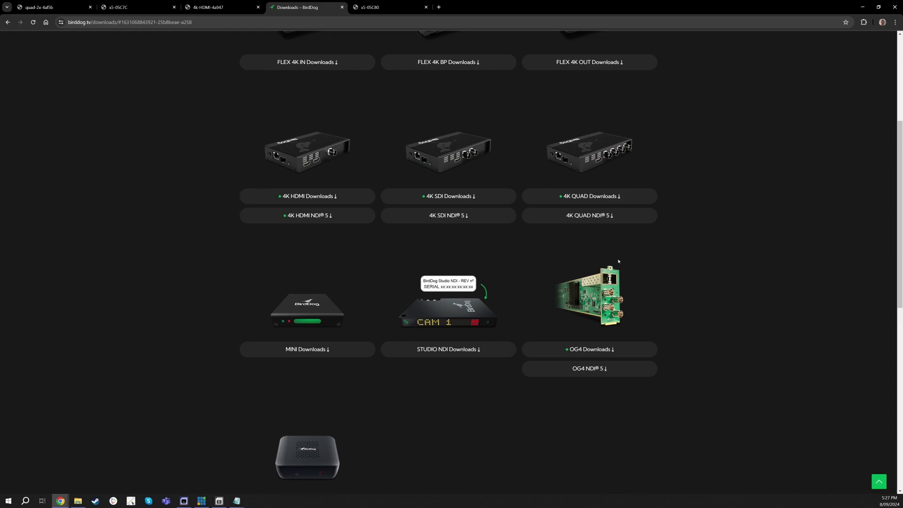
scroll(656, 305, "down", 1)
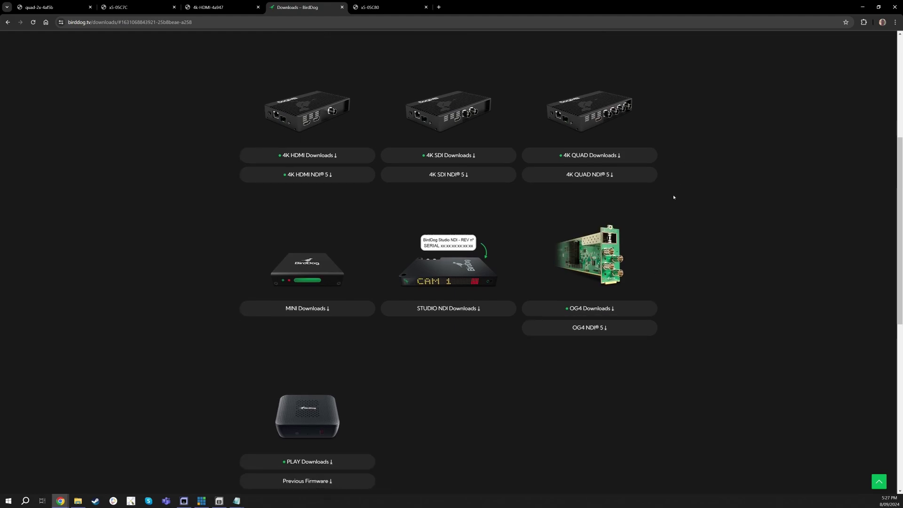
mouse_move(630, 176)
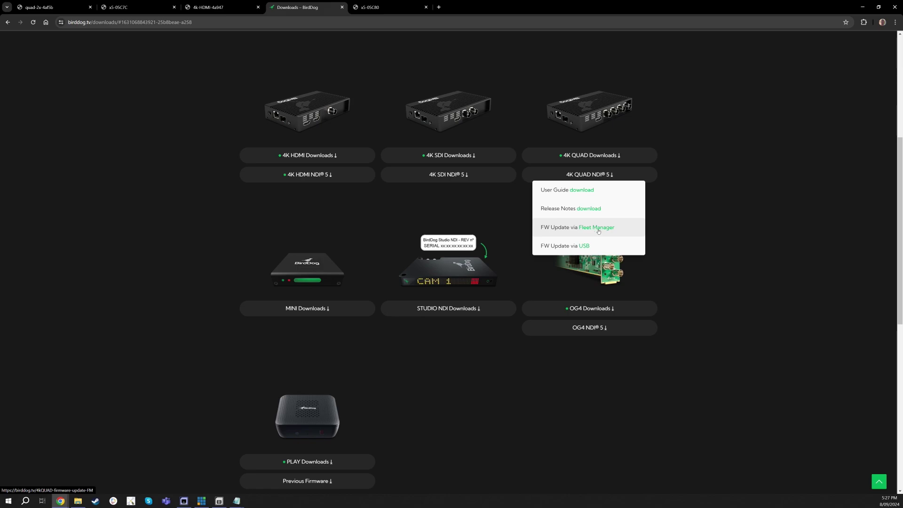
mouse_move(567, 157)
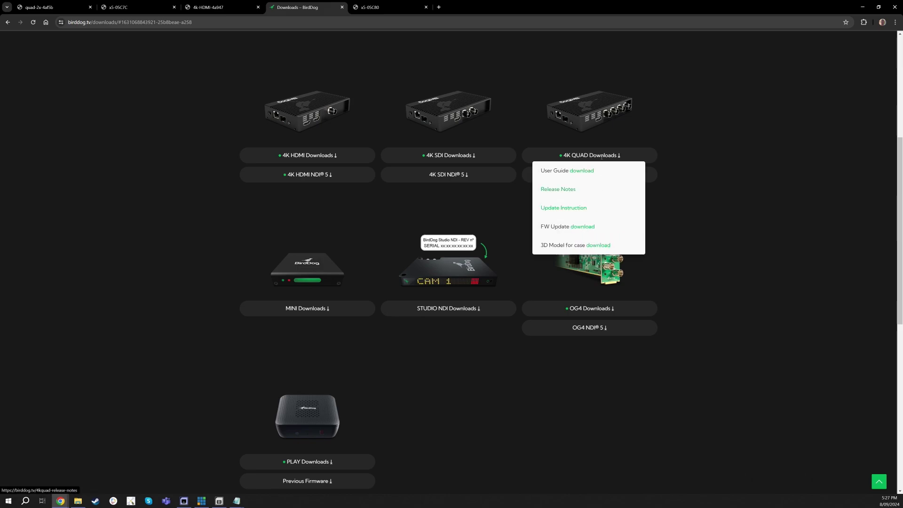
left_click(589, 227)
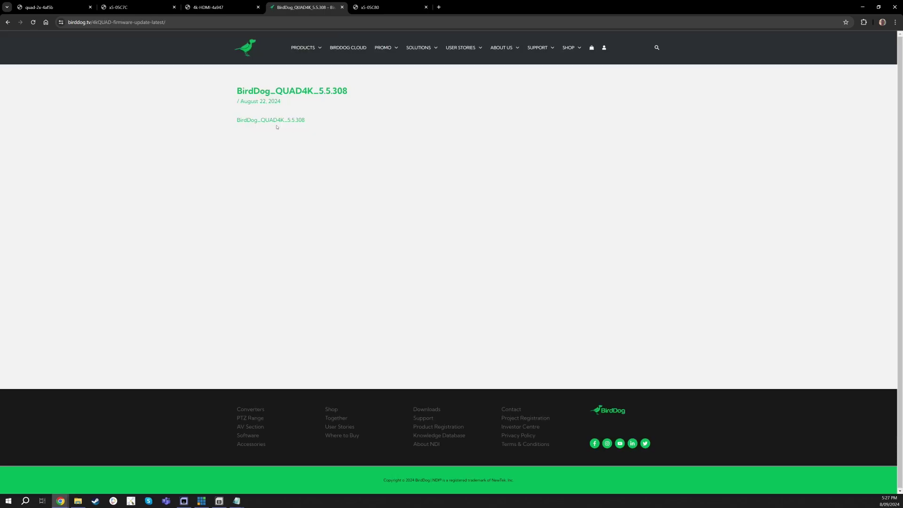
In the QUAD's web UI, go via System and Dashboard to the AV Setup page showing 2 x 2 mode
left_click(39, 7)
left_click(43, 172)
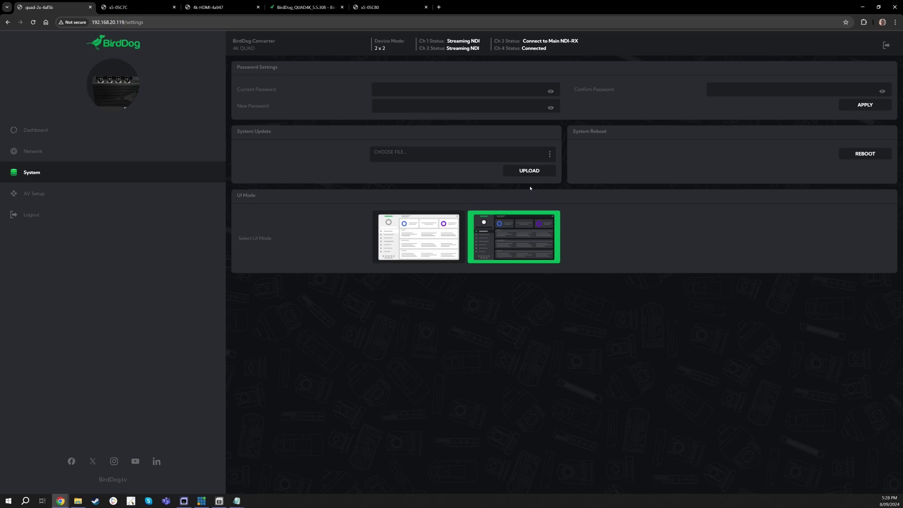
left_click(44, 134)
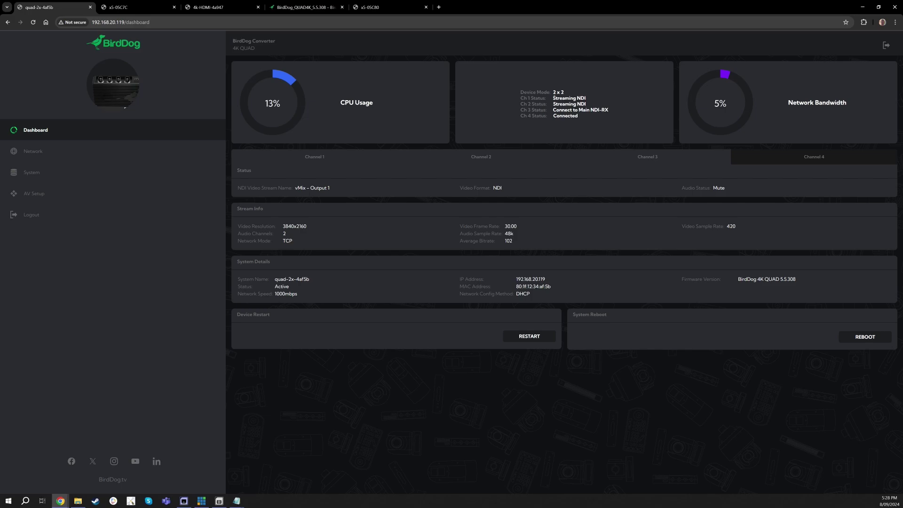
left_click(47, 196)
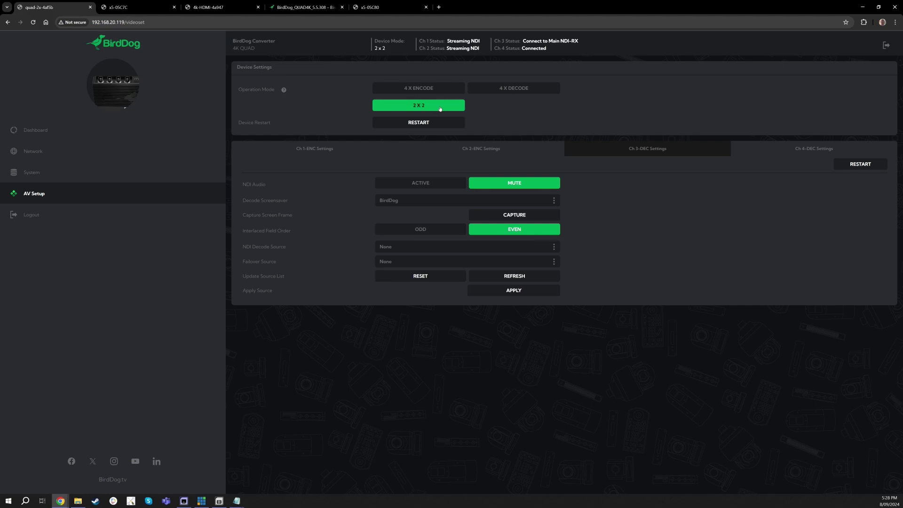
left_click(284, 89)
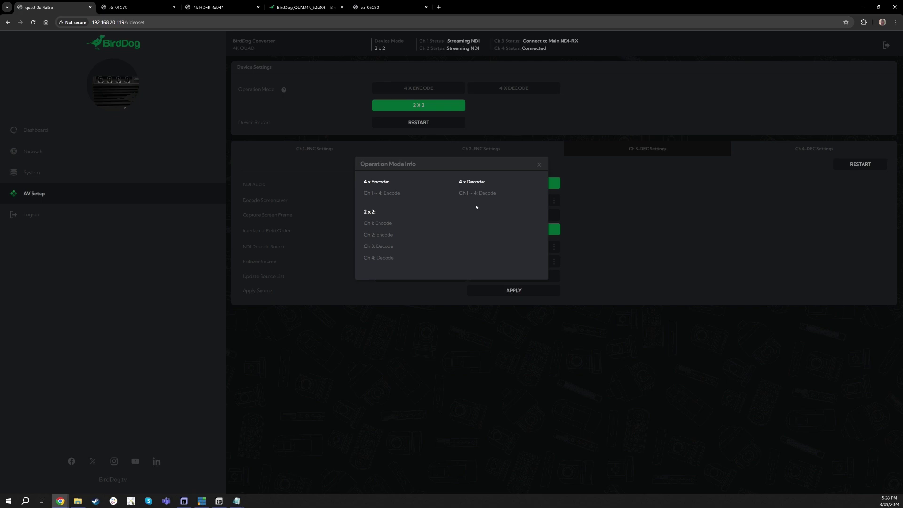
left_click(539, 165)
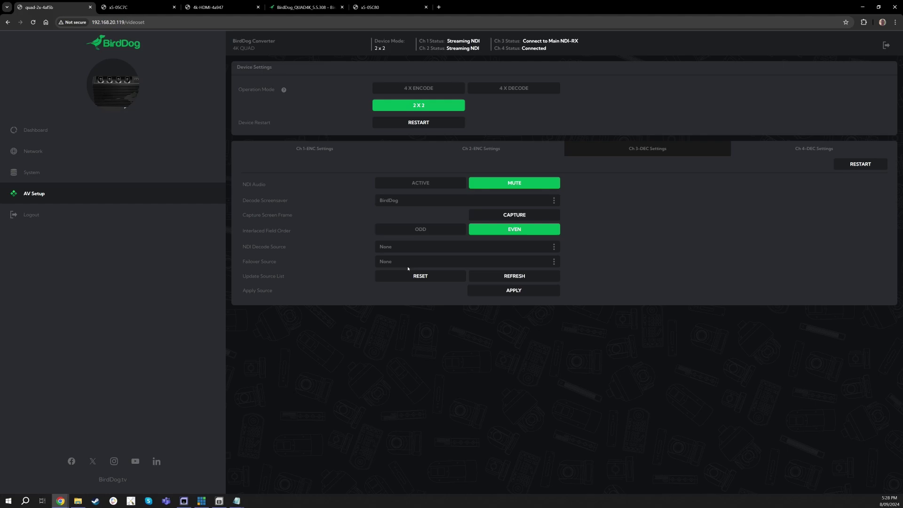
Review the channel 4 and channel 3 decode settings on the AV Setup page
left_click(201, 501)
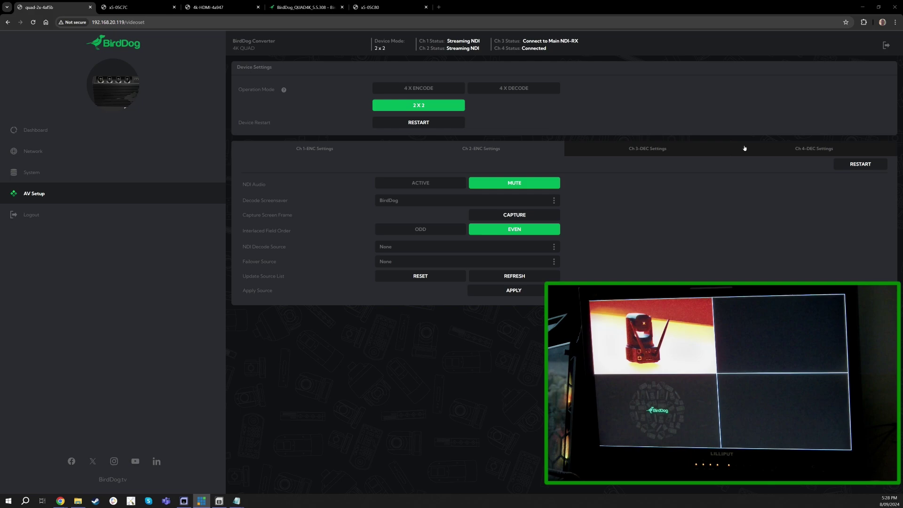
left_click(770, 153)
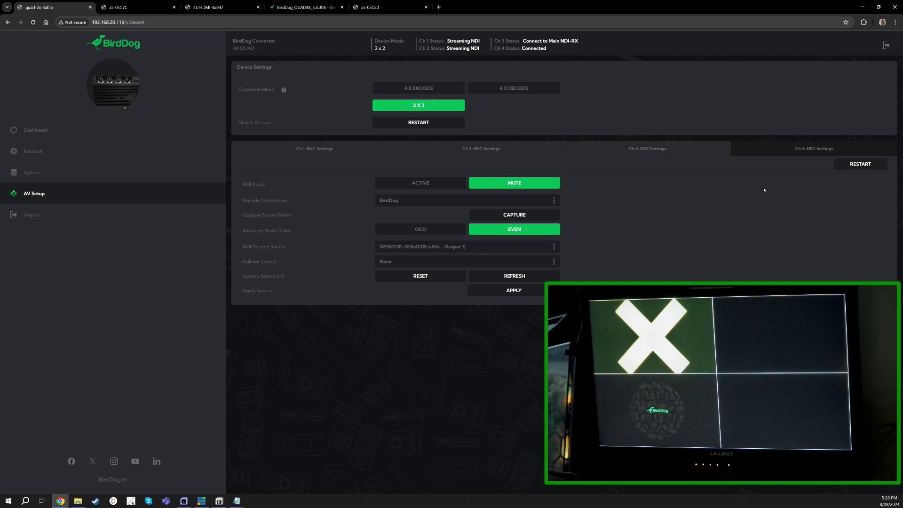
left_click(652, 154)
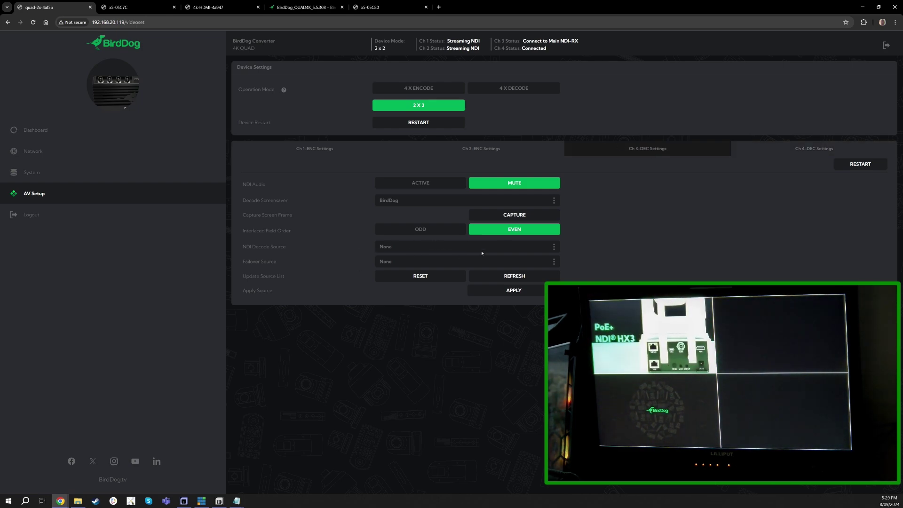
Set channel 3's decode source to TC1-ED242672 (MIX 1), then view channel 1 encode settings
left_click(429, 252)
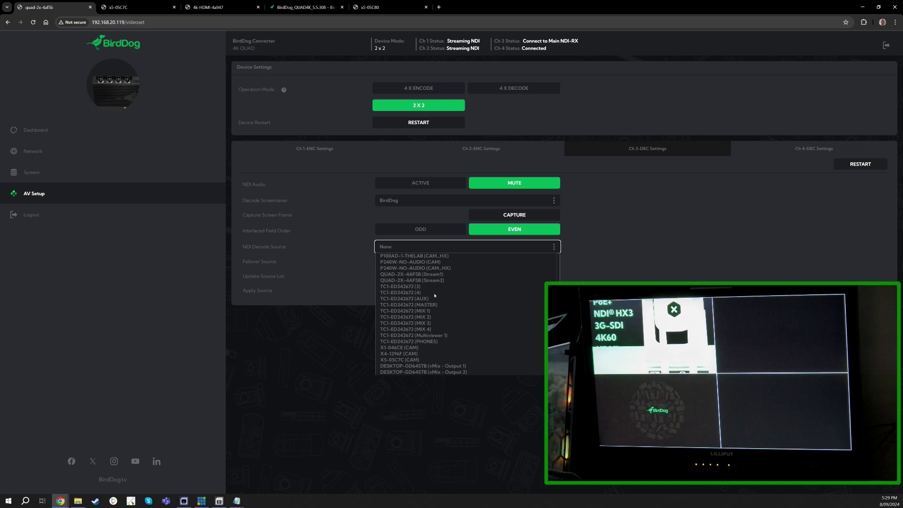
left_click(413, 311)
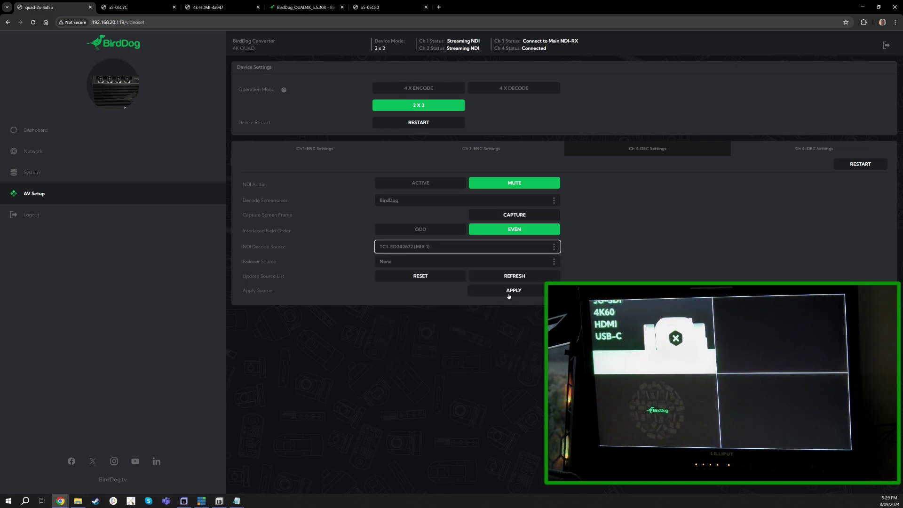
left_click(508, 294)
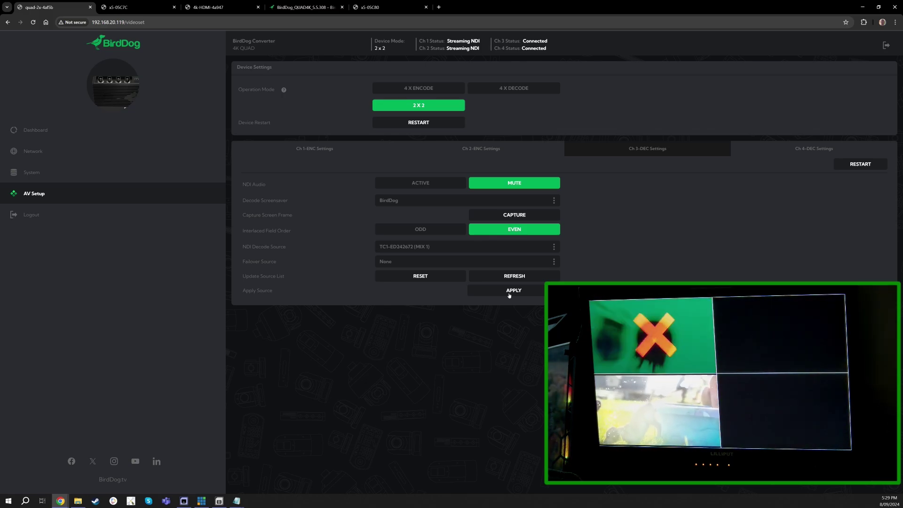
left_click(376, 149)
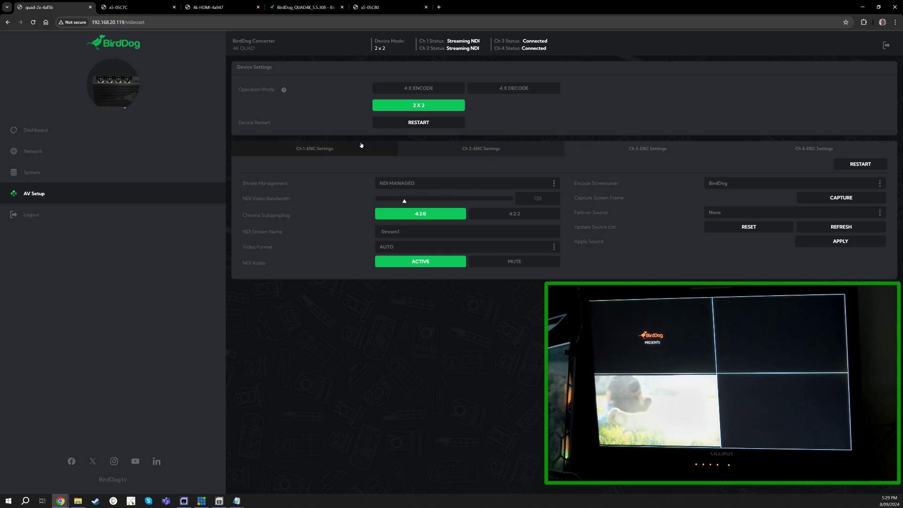
Compare the channel 2 and channel 1 encode settings
left_click(442, 147)
left_click(354, 146)
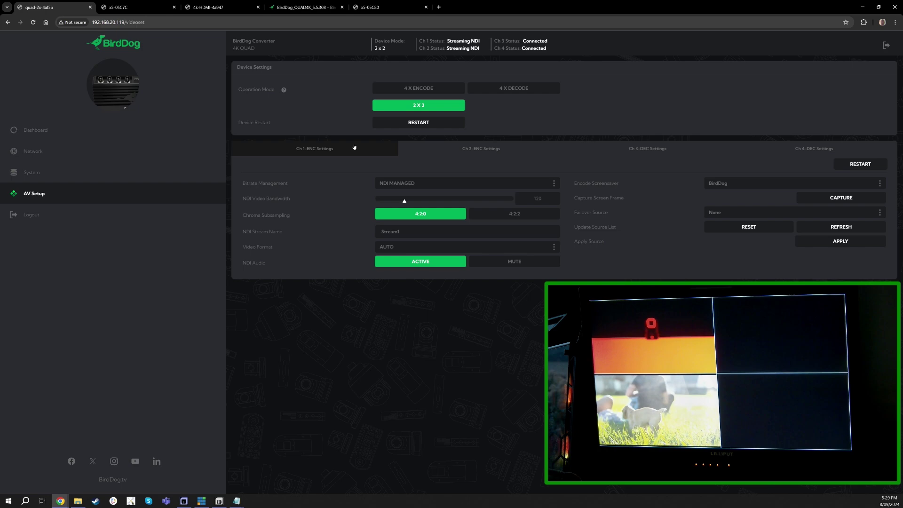
key("alt+Tab")
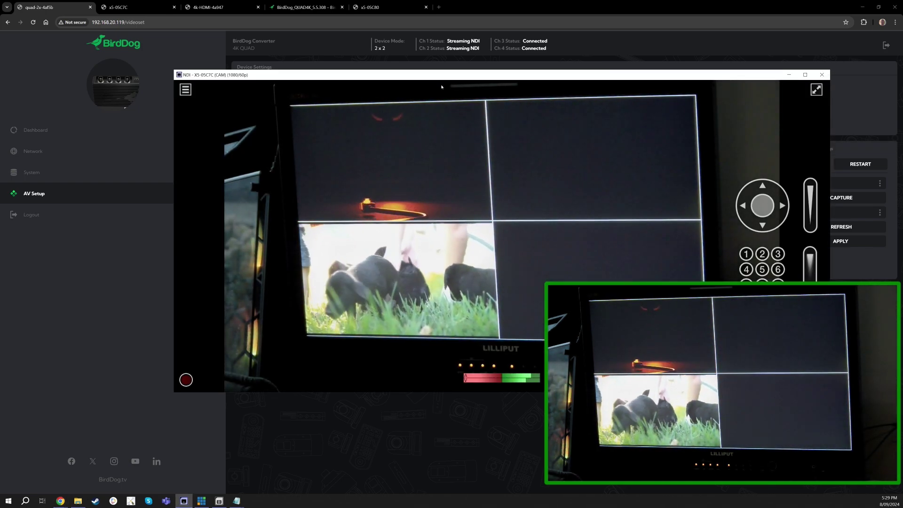
Recall PTZ preset 1 so the X5-05C7C camera shows the QUAD's 2 x 2 front panel
right_click(438, 161)
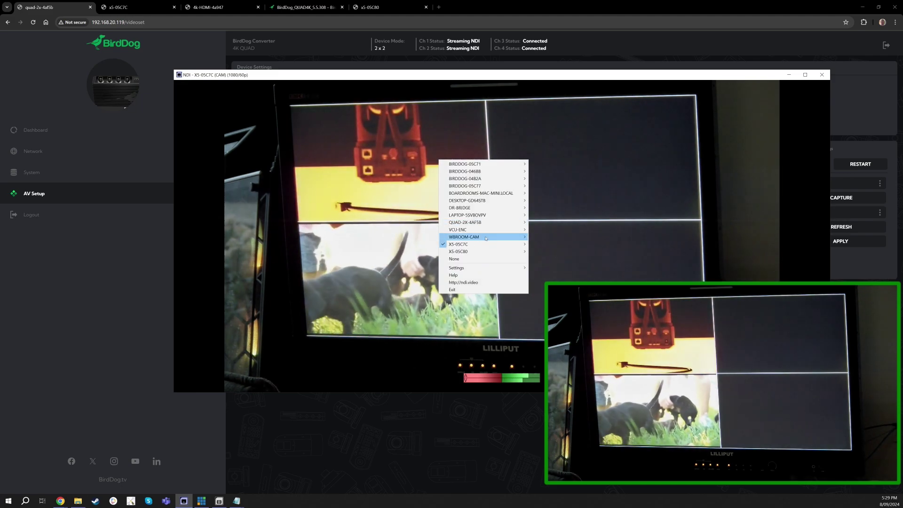
left_click(568, 173)
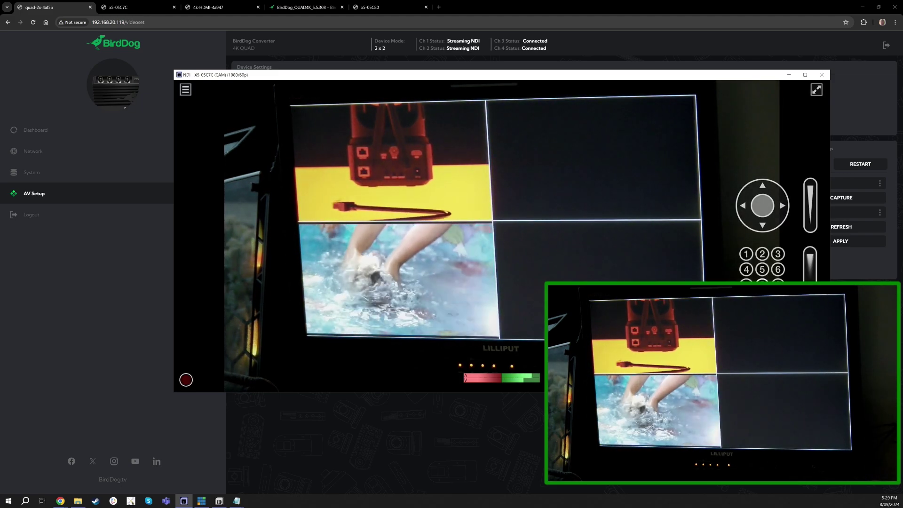
left_click(745, 253)
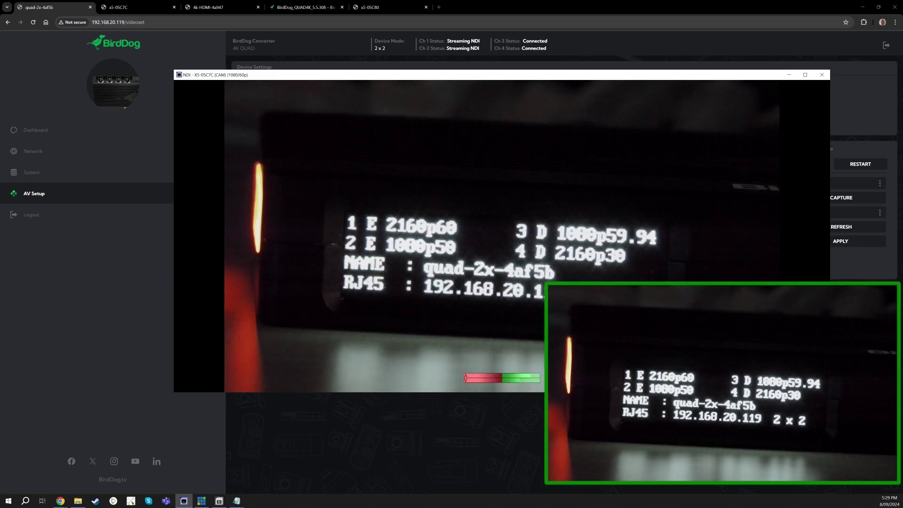
mouse_move(797, 102)
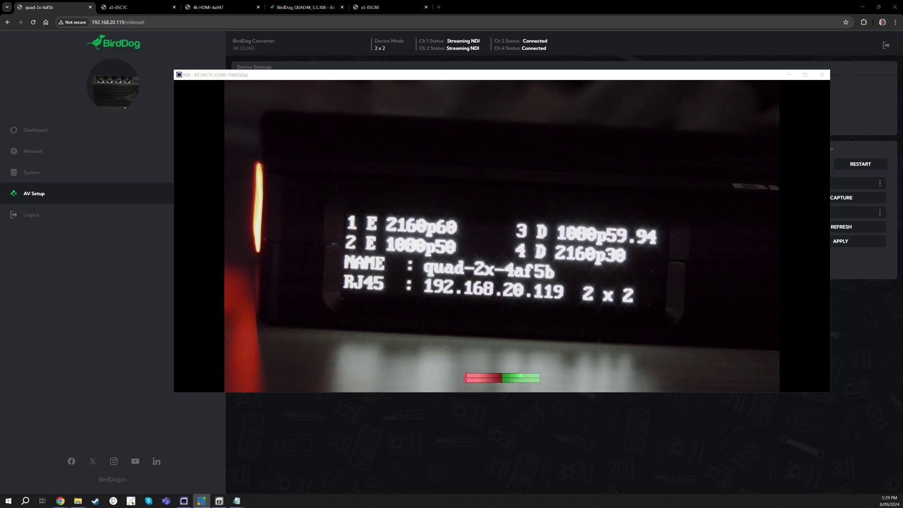
Switch Studio Monitor to the QUAD-2X-4AF5B Stream2 source
right_click(443, 197)
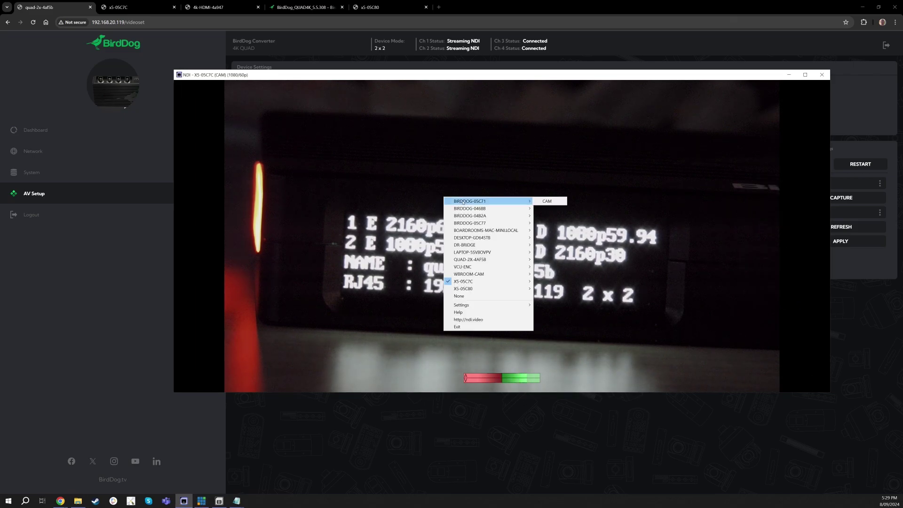
mouse_move(527, 259)
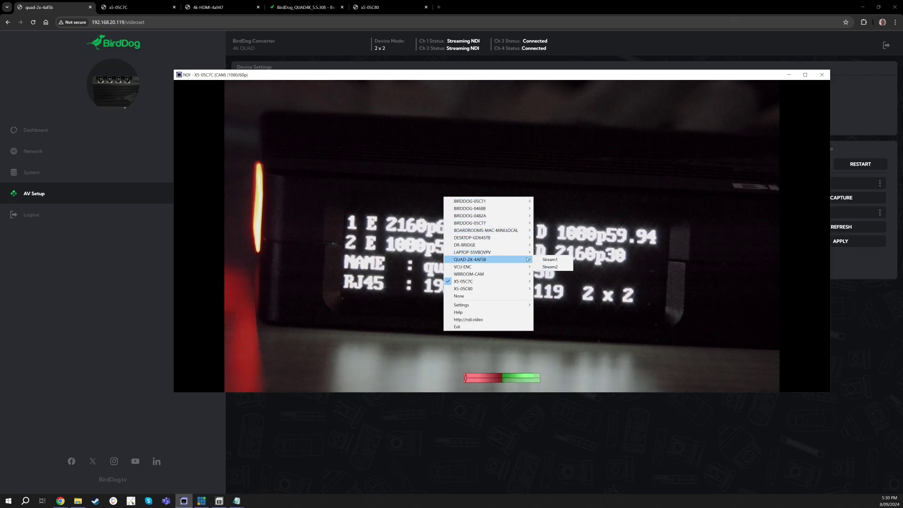
left_click(568, 266)
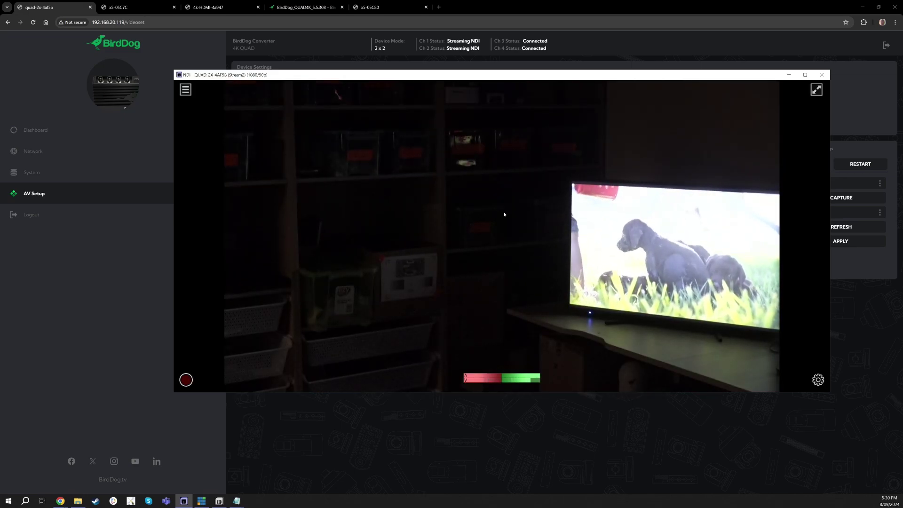
Switch the viewer to Stream1, then minimise it to return to the BirdDog page
right_click(466, 196)
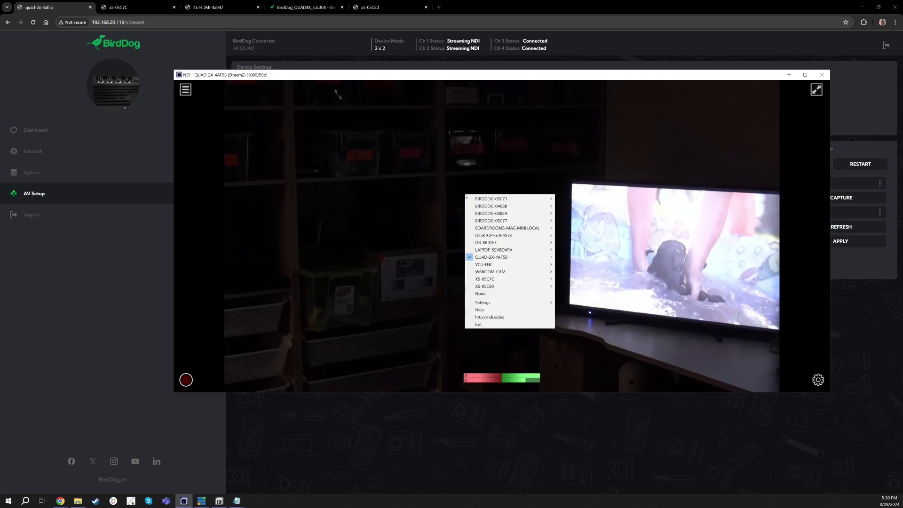
left_click(566, 257)
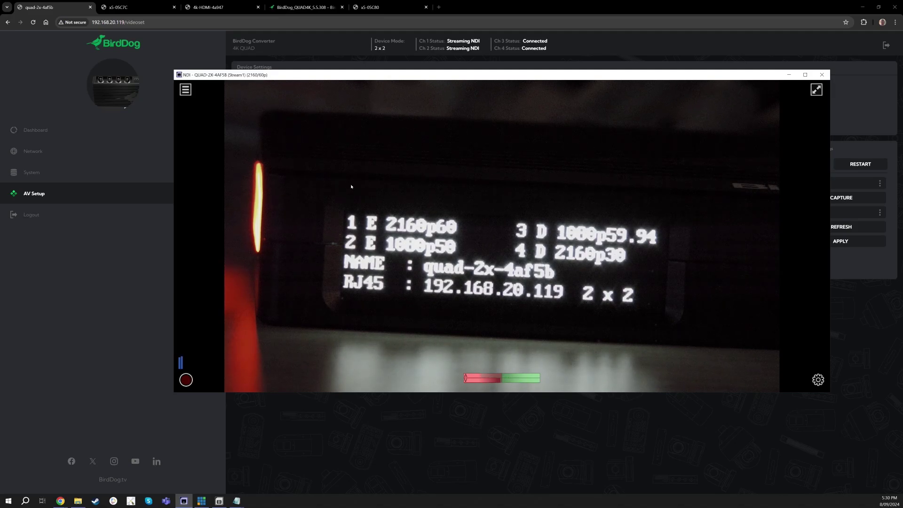
left_click(790, 75)
On the dashboard, check channels 1, 2 and 4, with channel 4 decoding vMix – Output 1 at 3840x2160 30 fps
left_click(46, 139)
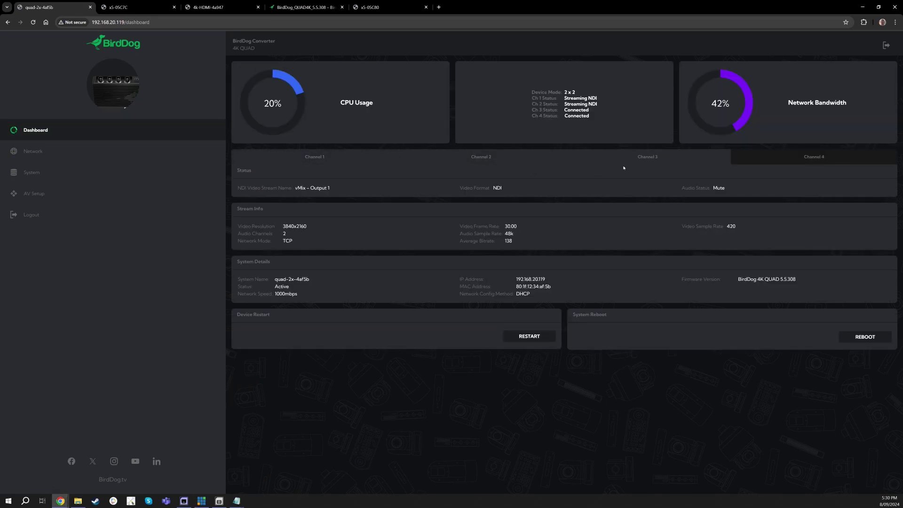
left_click(373, 154)
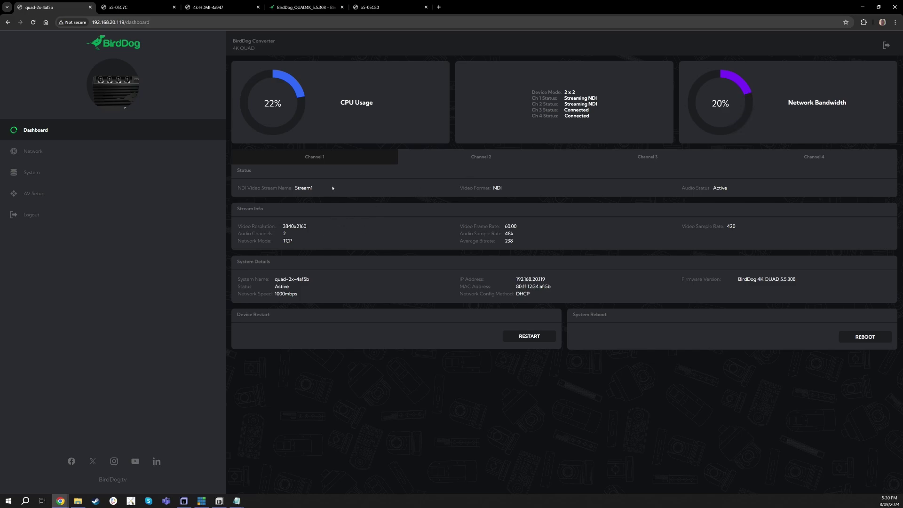
left_click(500, 154)
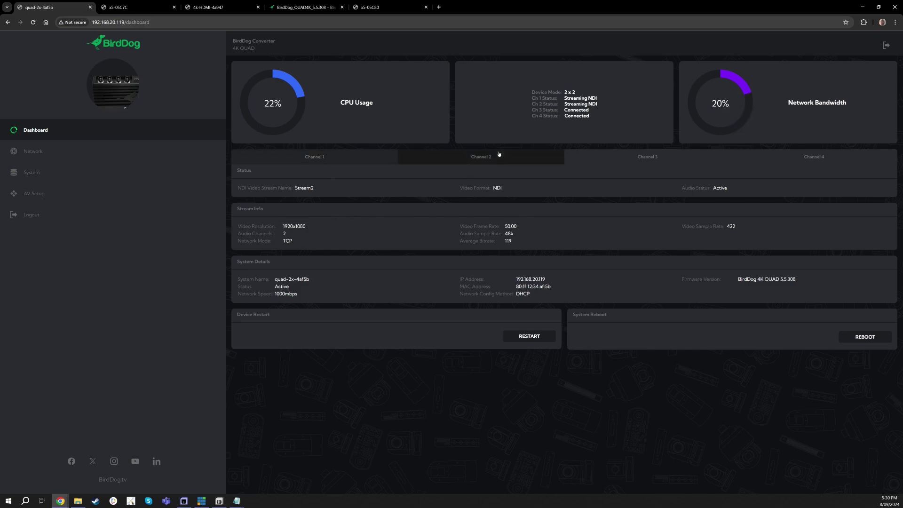
left_click(776, 163)
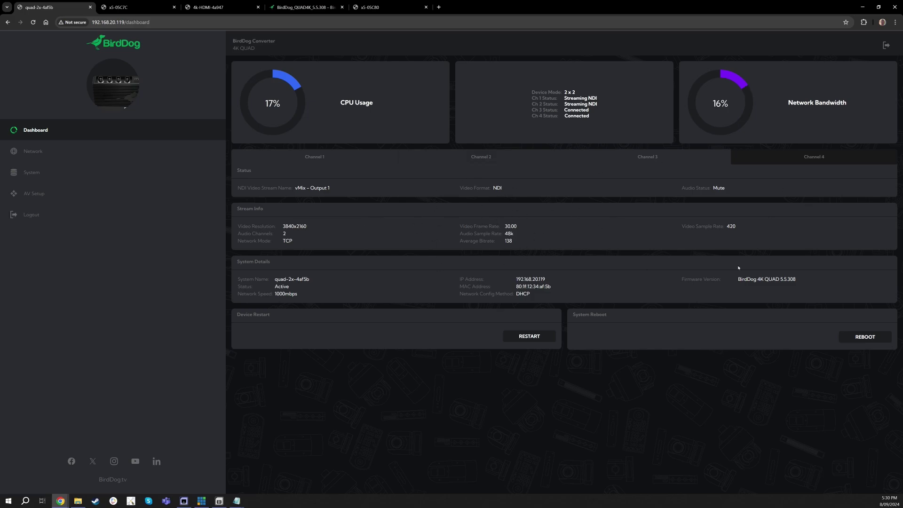
key("alt+Tab")
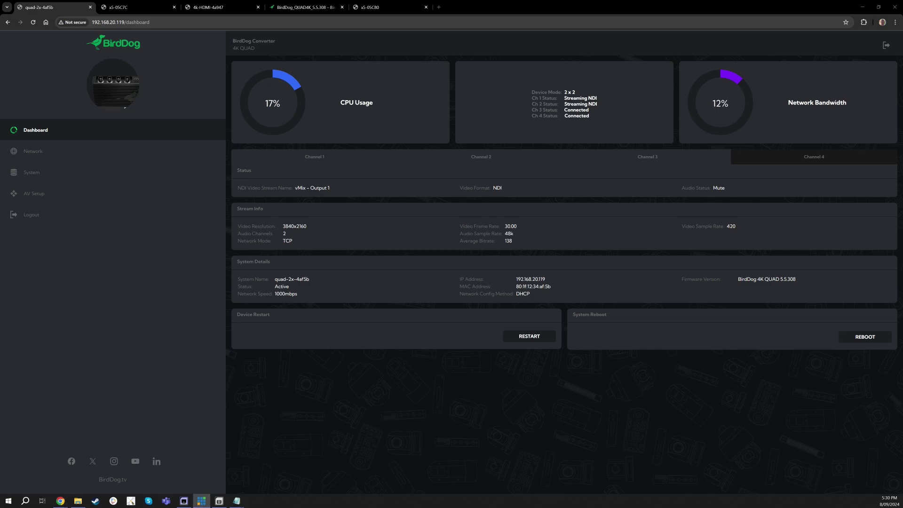